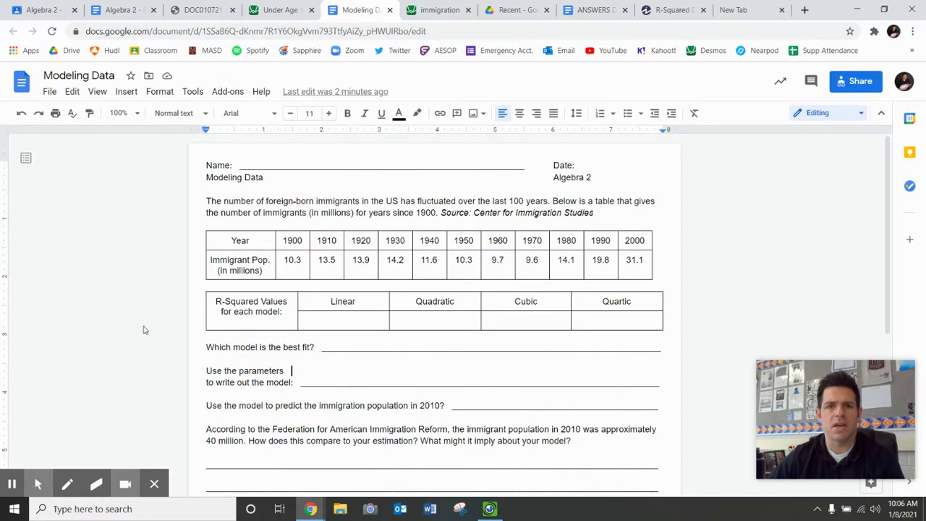
Switch to the immigration graph in Desmos and fit the graph window to the table's data points
click(421, 9)
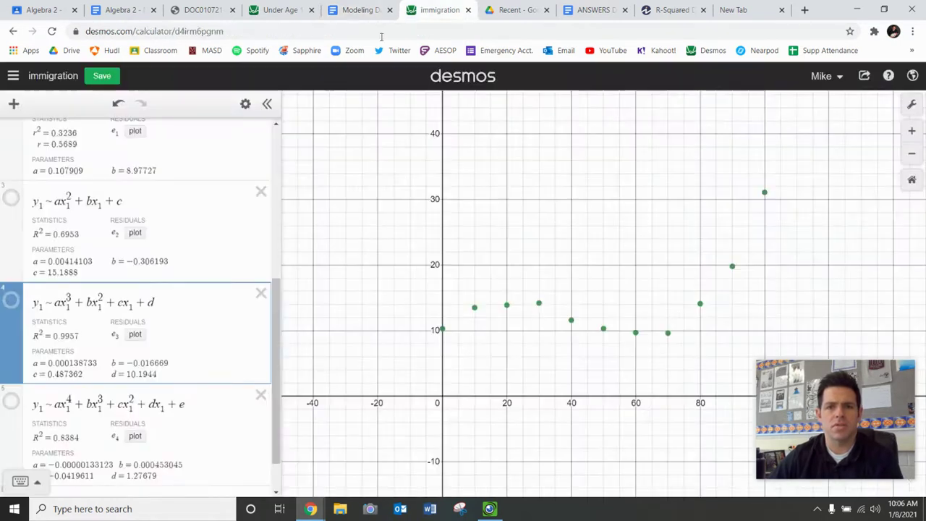
scroll(451, 233, up, 3)
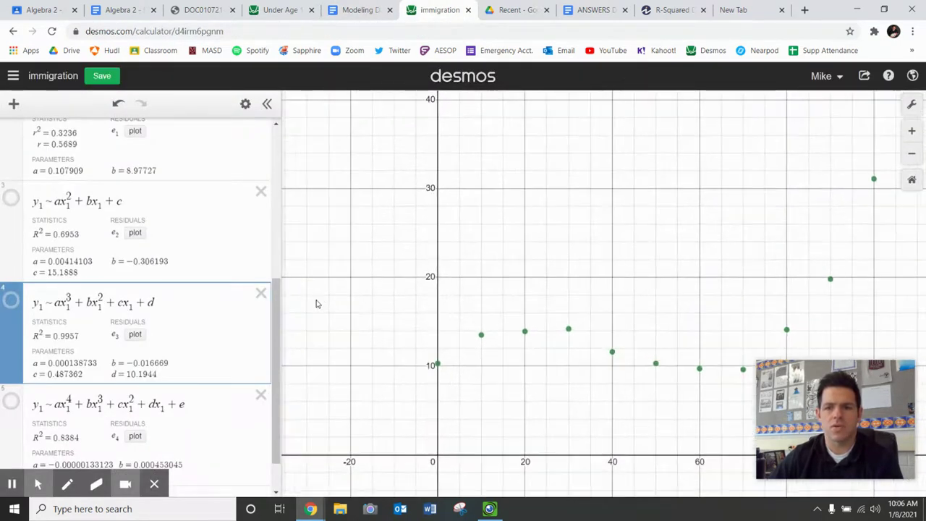
drag(272, 359, 274, 116)
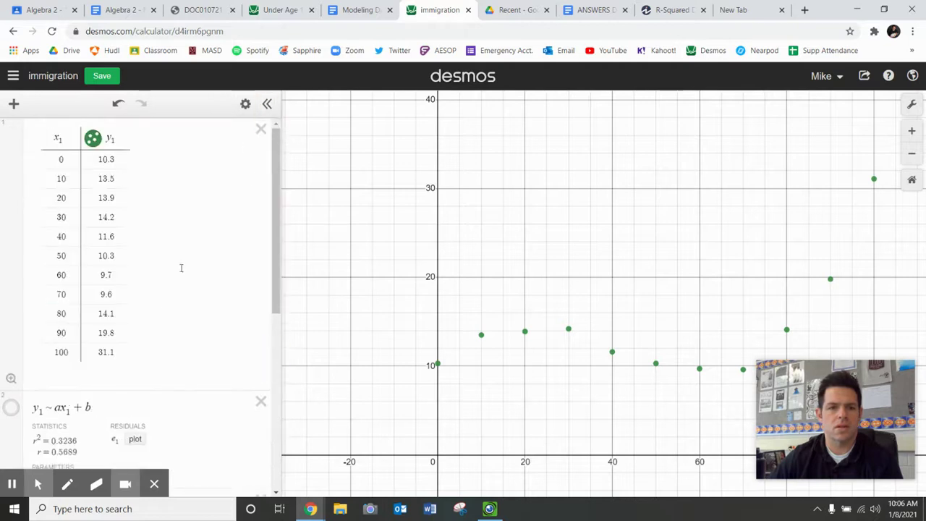
click(11, 380)
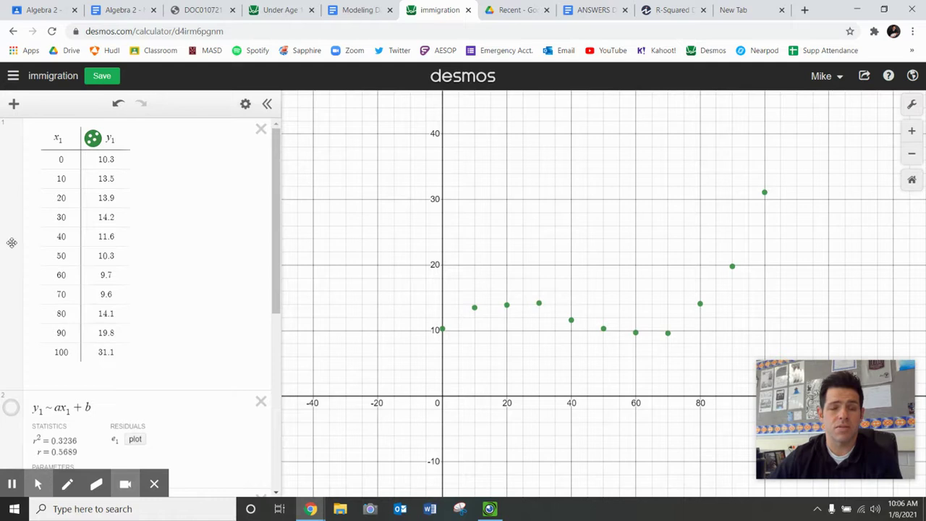
Check the first and last rows of the Desmos data table against the immigration table in the Modeling Data worksheet
click(69, 160)
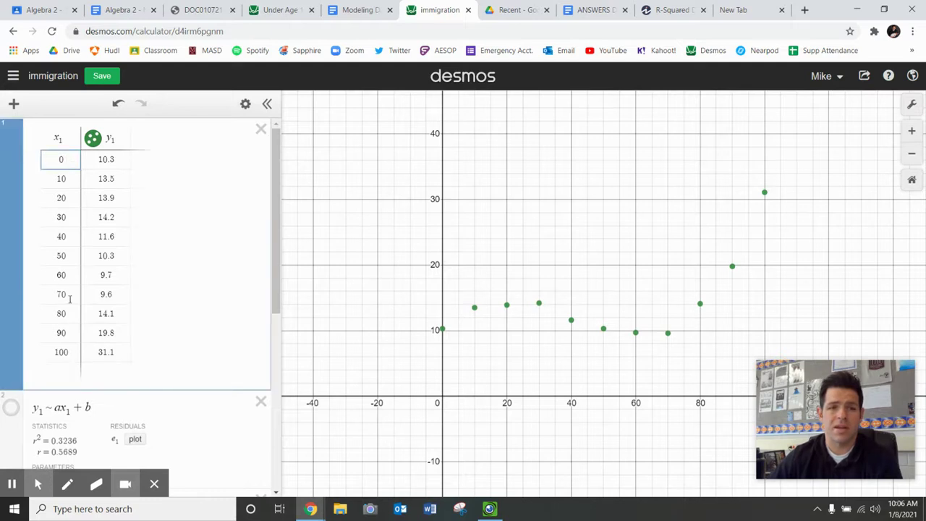
click(71, 355)
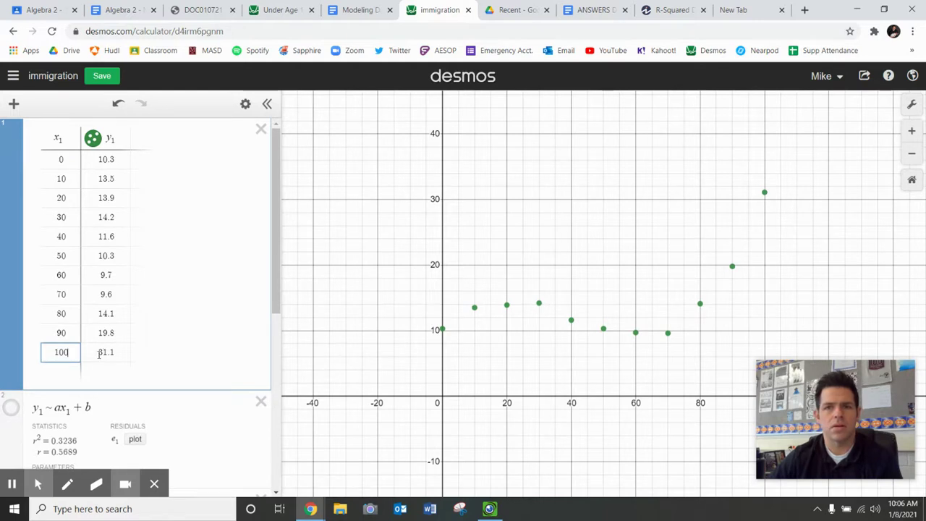
click(343, 9)
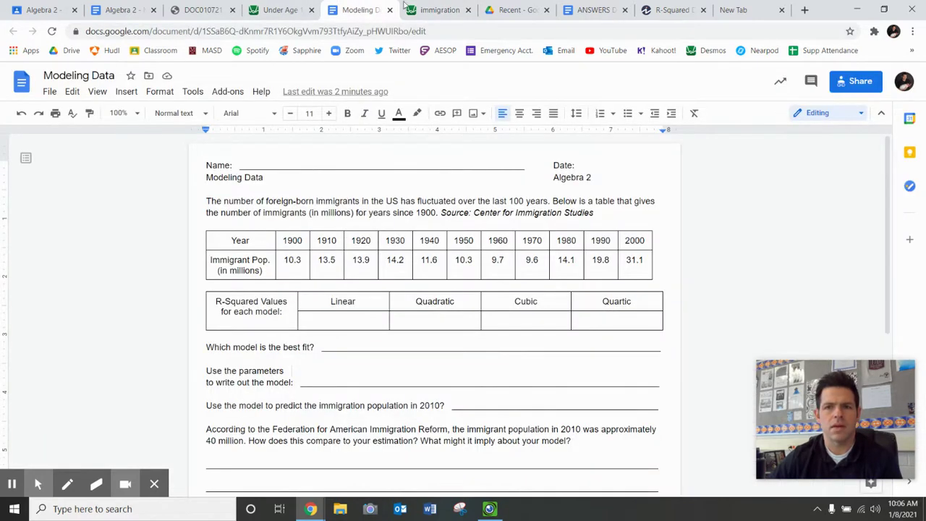
click(431, 10)
Display the linear regression y1 ~ ax1 + b to compare its line with the data points, and hide it again
scroll(184, 315, down, 1)
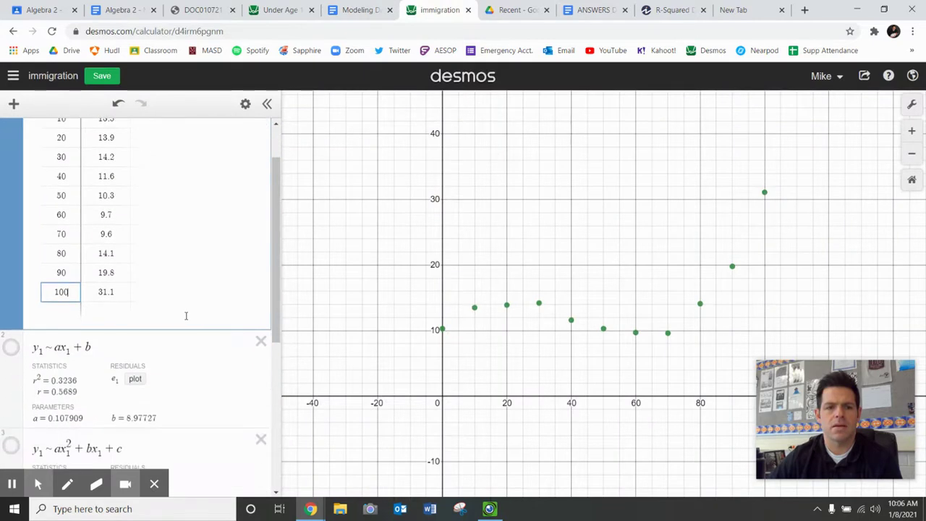
scroll(186, 315, down, 1)
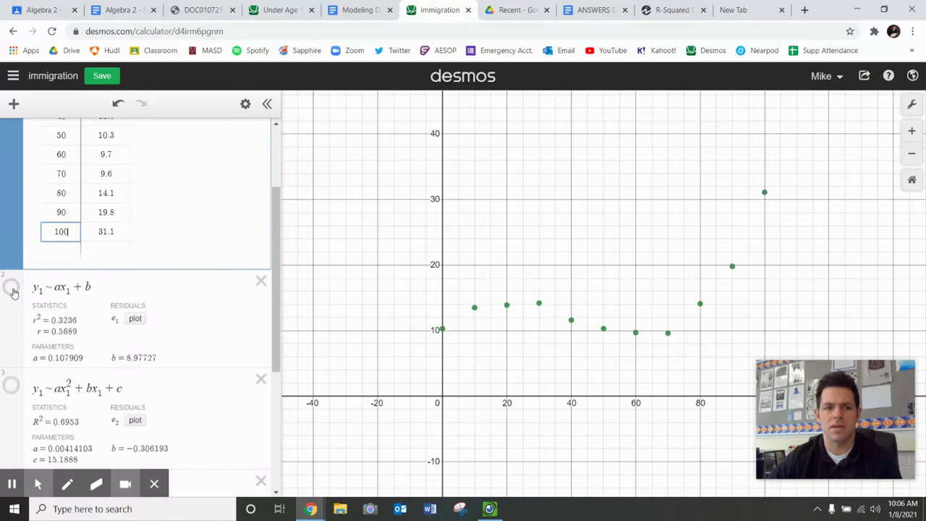
scroll(12, 292, up, 2)
click(10, 410)
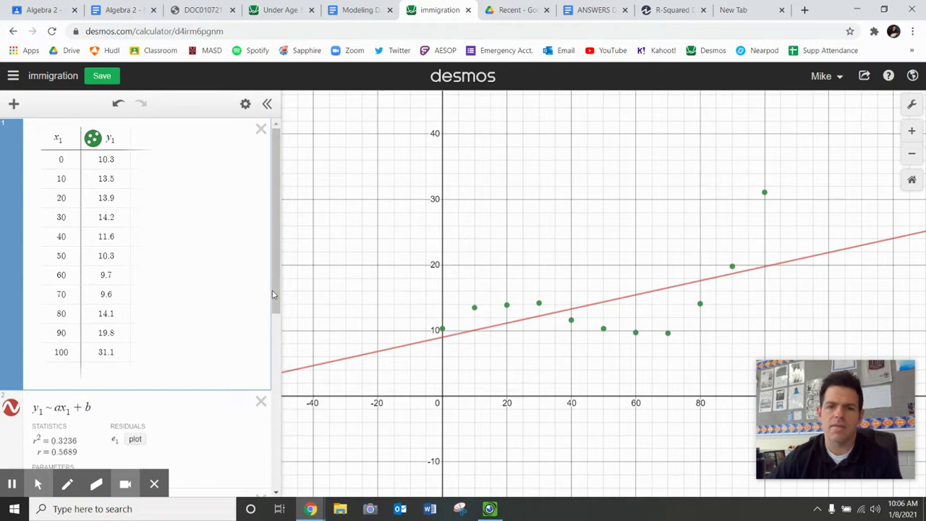
drag(274, 290, 279, 333)
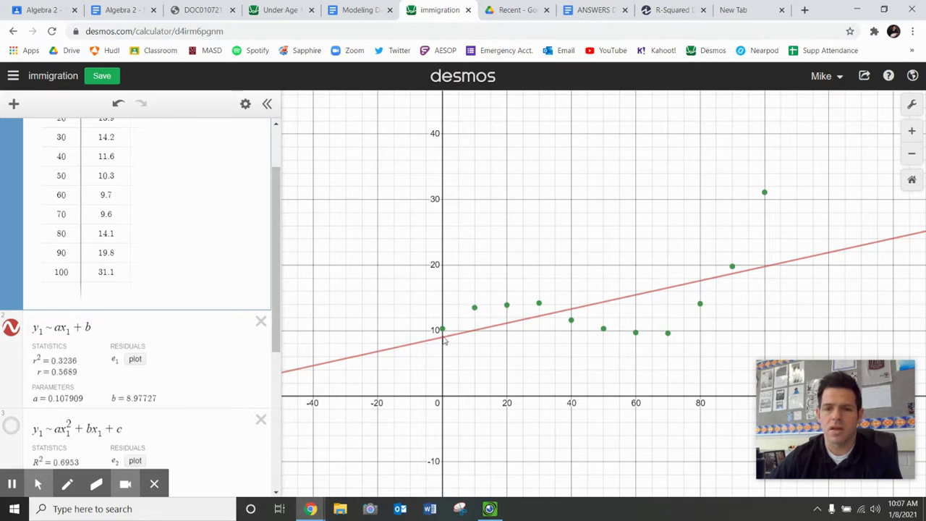
mouse_move(422, 346)
mouse_down()
mouse_move(546, 315)
mouse_move(691, 297)
mouse_move(795, 254)
mouse_move(840, 251)
mouse_move(831, 259)
mouse_up()
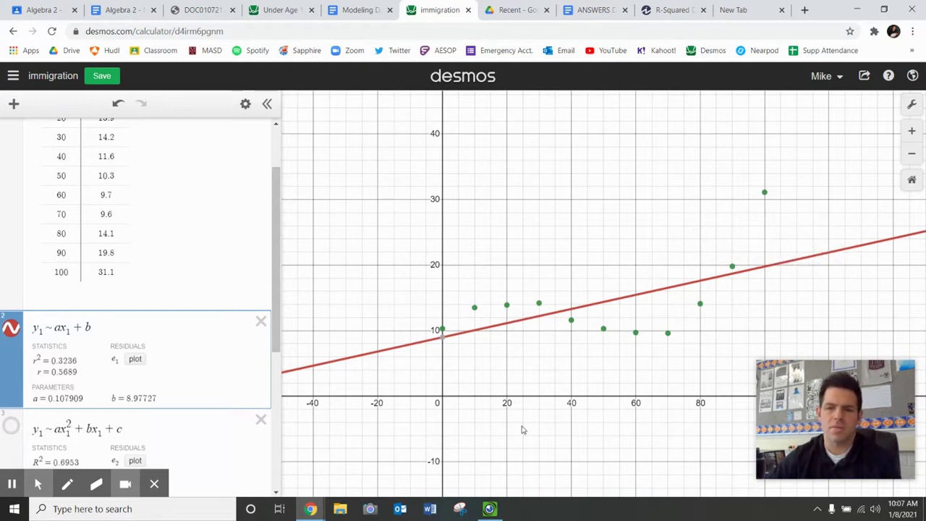
mouse_move(463, 335)
mouse_down()
mouse_move(595, 316)
mouse_move(760, 274)
mouse_move(809, 275)
mouse_move(801, 269)
mouse_up()
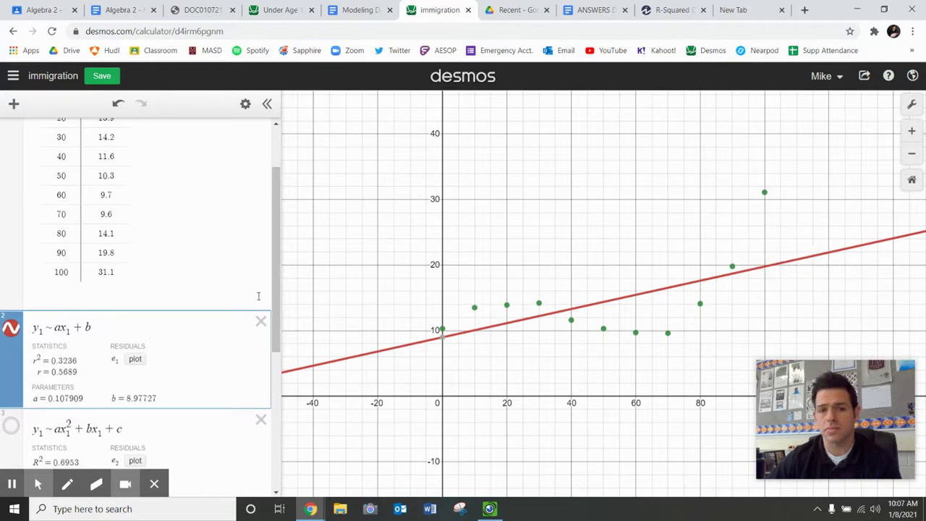
click(11, 328)
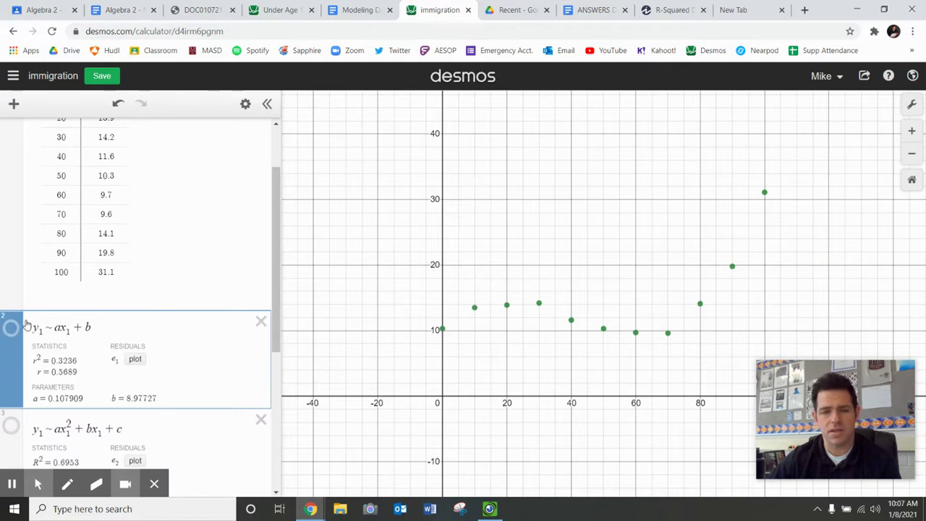
Display the quadratic regression y1 ~ ax1^2 + bx1 + c to compare its curve with the data points, and hide it again
scroll(20, 329, down, 4)
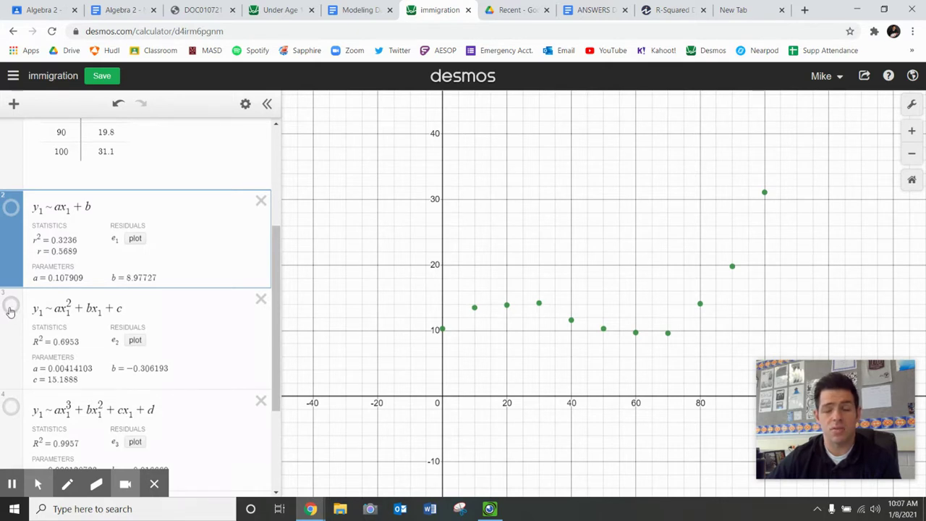
click(10, 309)
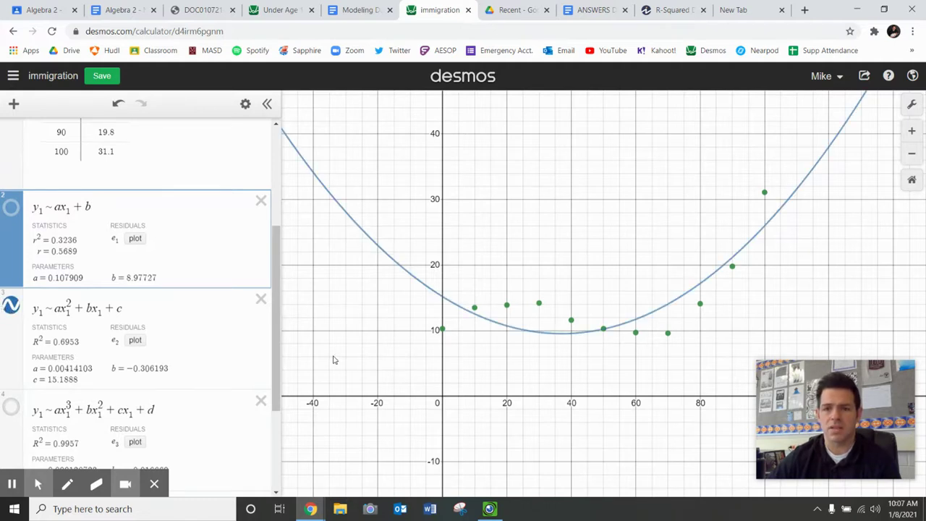
mouse_move(557, 338)
mouse_down()
mouse_move(634, 330)
mouse_move(692, 298)
mouse_move(785, 210)
mouse_move(667, 311)
mouse_move(601, 329)
mouse_move(716, 261)
mouse_move(793, 196)
mouse_move(822, 157)
mouse_up()
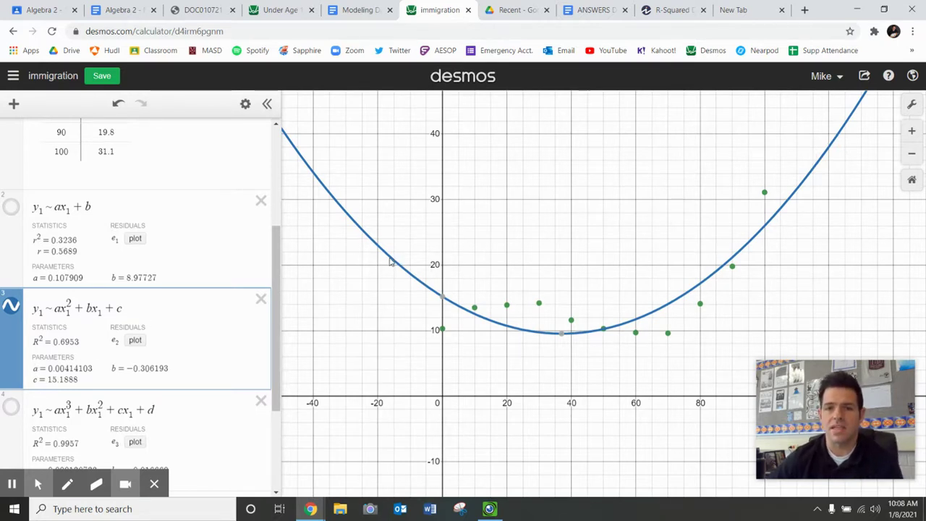
mouse_move(416, 280)
mouse_down()
mouse_move(509, 342)
mouse_move(572, 348)
mouse_move(637, 334)
mouse_move(686, 312)
mouse_move(816, 193)
mouse_up()
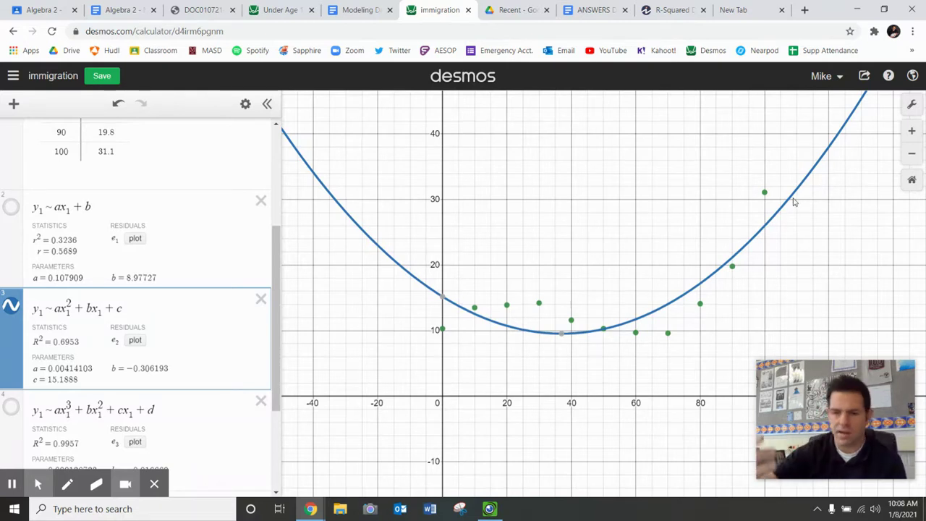
click(12, 305)
Display the cubic regression y1 ~ ax1^3 + bx1^2 + cx1 + d to compare its curve with the data points, and hide it again
drag(271, 302, 271, 331)
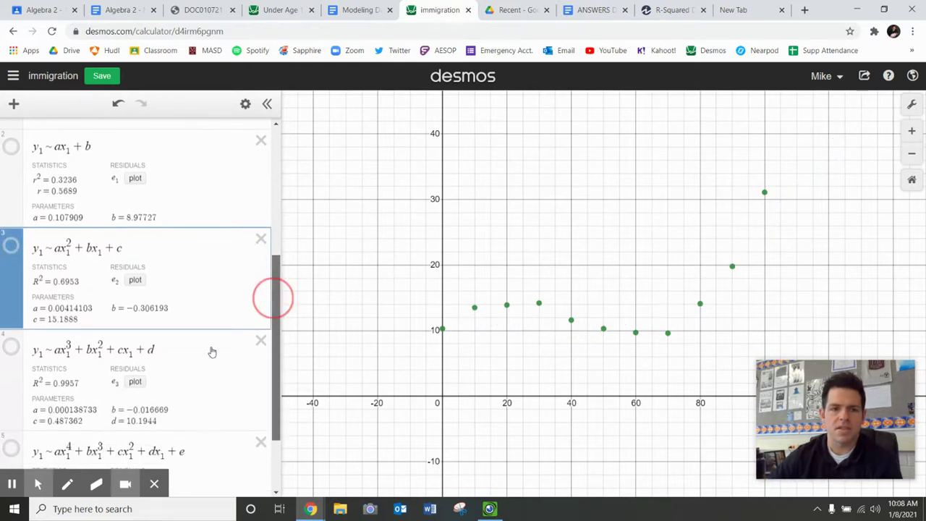
click(12, 349)
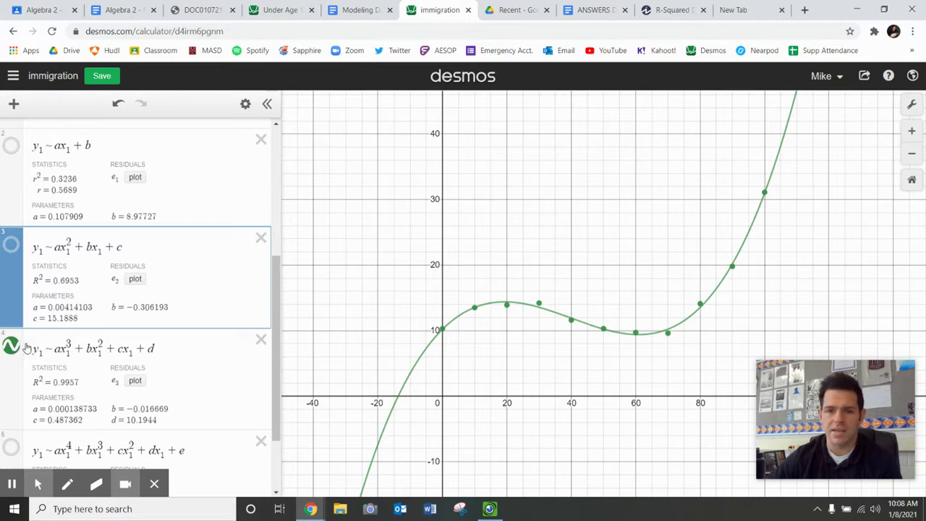
drag(434, 335, 788, 183)
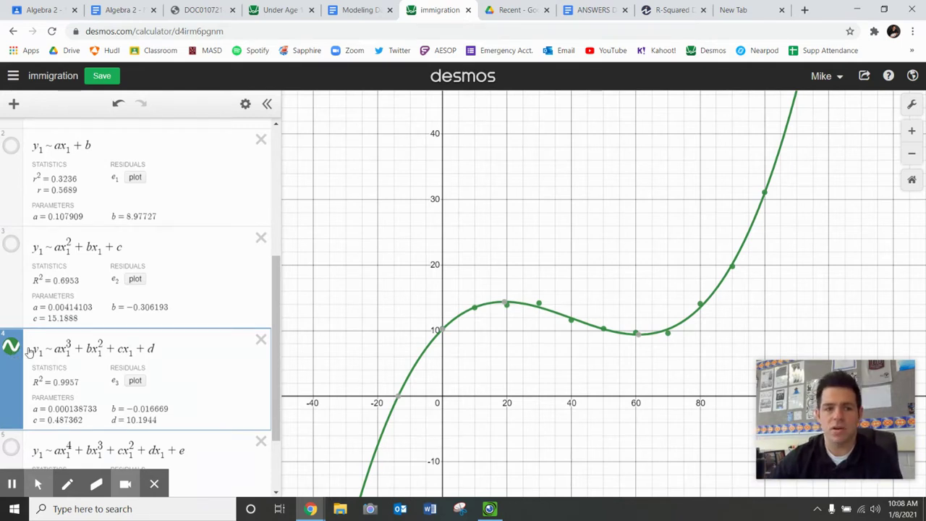
mouse_move(453, 321)
mouse_down()
mouse_move(531, 289)
mouse_move(600, 328)
mouse_move(716, 310)
mouse_move(761, 255)
mouse_move(776, 190)
mouse_up()
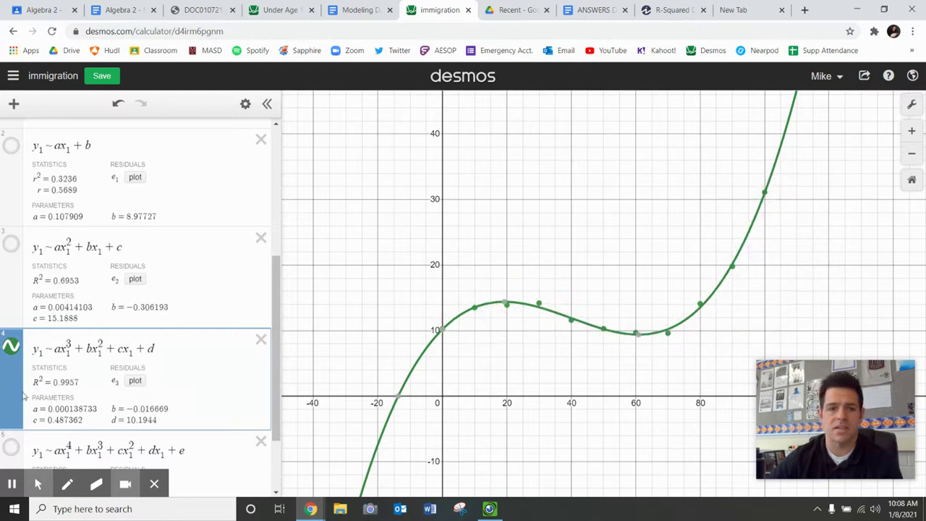
click(10, 350)
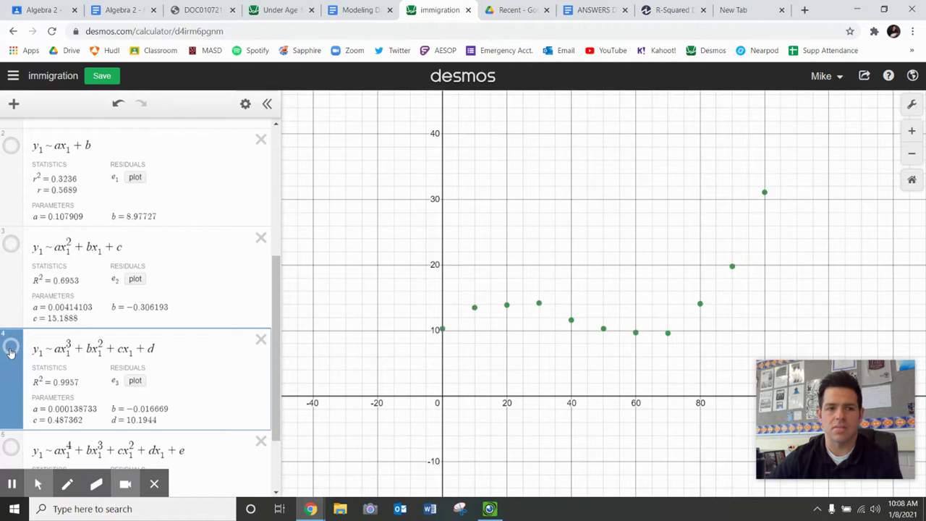
Display the quartic regression, the fourth-degree model, to compare its curve with the data points, and hide it again
scroll(7, 361, down, 1)
click(10, 388)
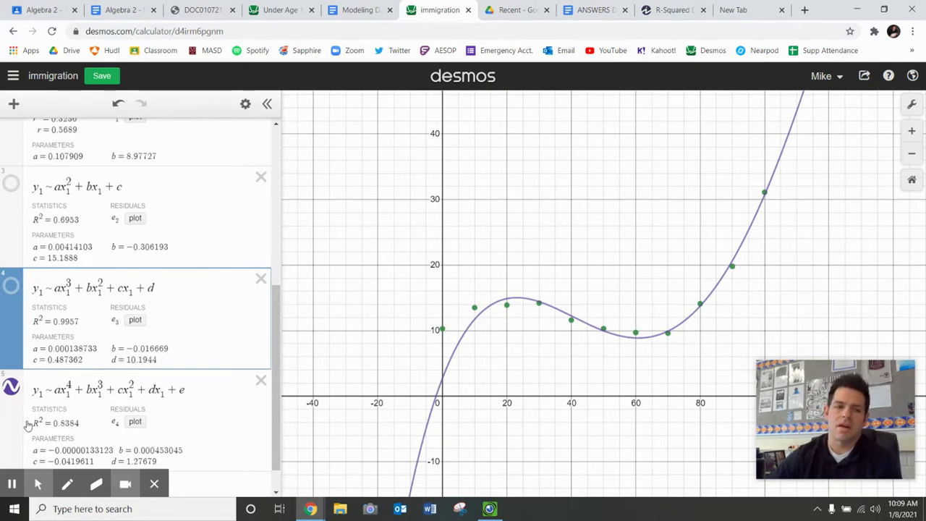
scroll(128, 384, down, 1)
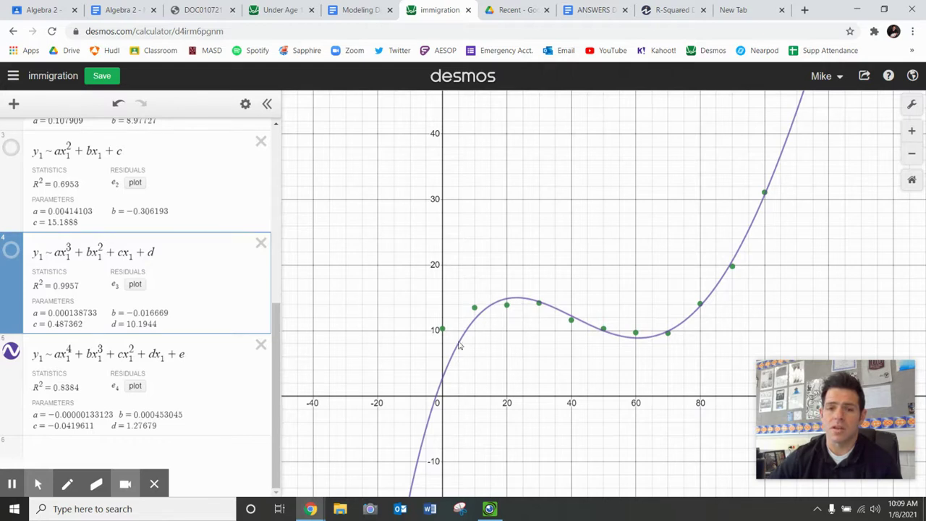
mouse_move(445, 374)
mouse_down()
mouse_move(444, 359)
mouse_move(480, 320)
mouse_move(532, 298)
mouse_move(661, 357)
mouse_move(699, 325)
mouse_move(786, 176)
mouse_up()
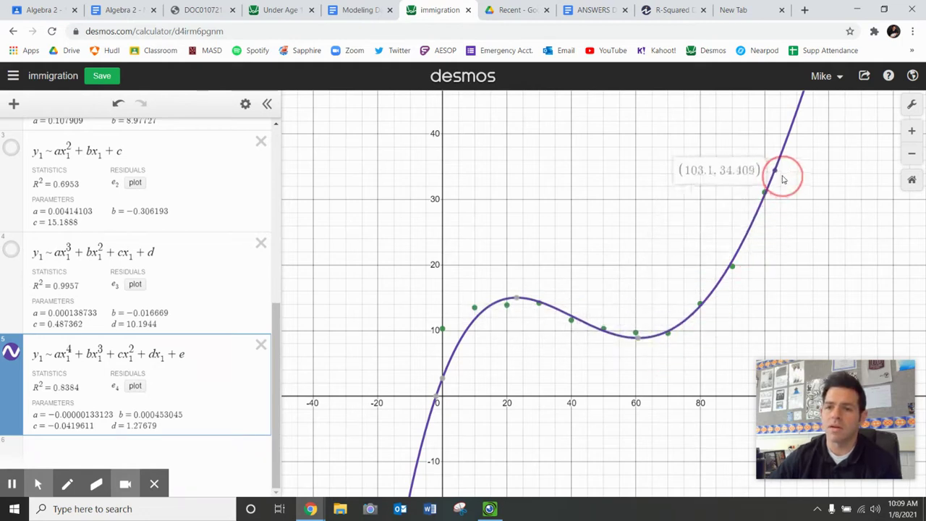
click(10, 352)
In the Modeling Data worksheet, enter the R-squared values: linear 0.3236, quadratic 0.6953, cubic 0.9957 and quartic 0.8384
click(359, 10)
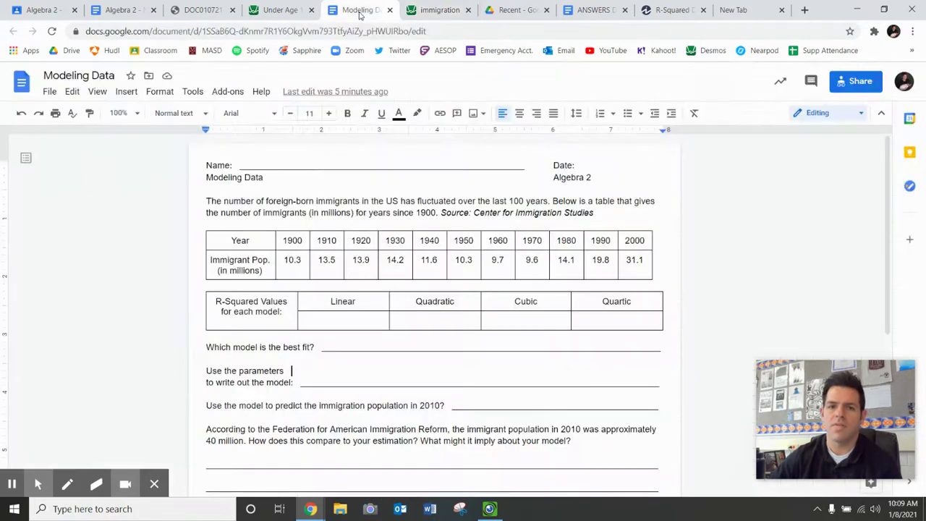
click(335, 321)
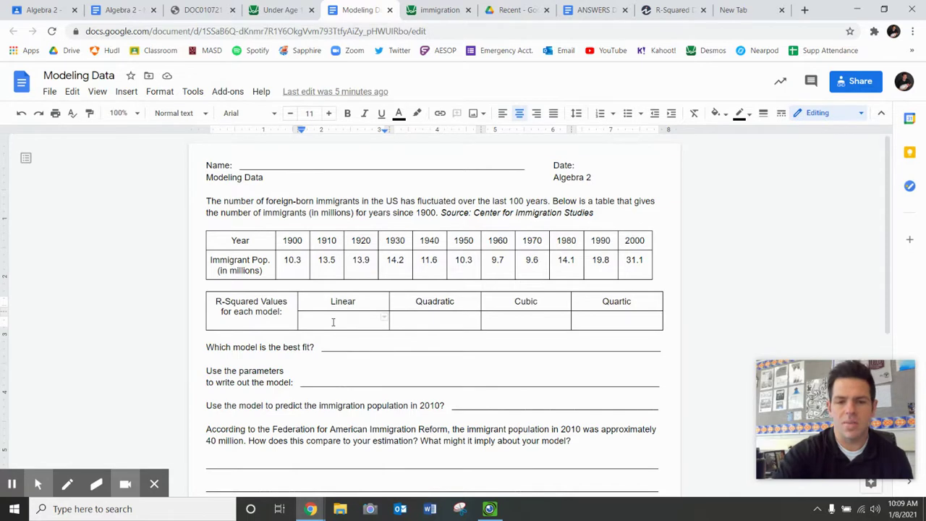
text(0.3236	0.6953	0.9957	0.8384)
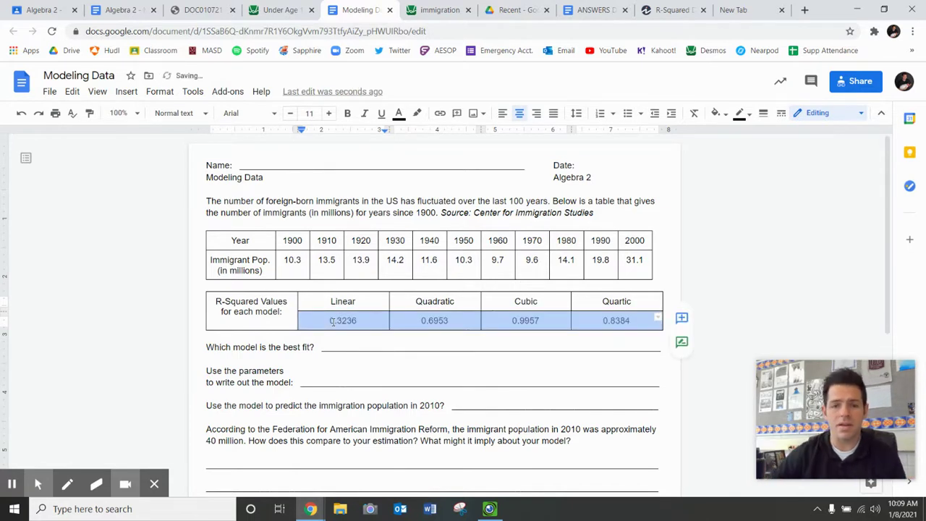
click(333, 321)
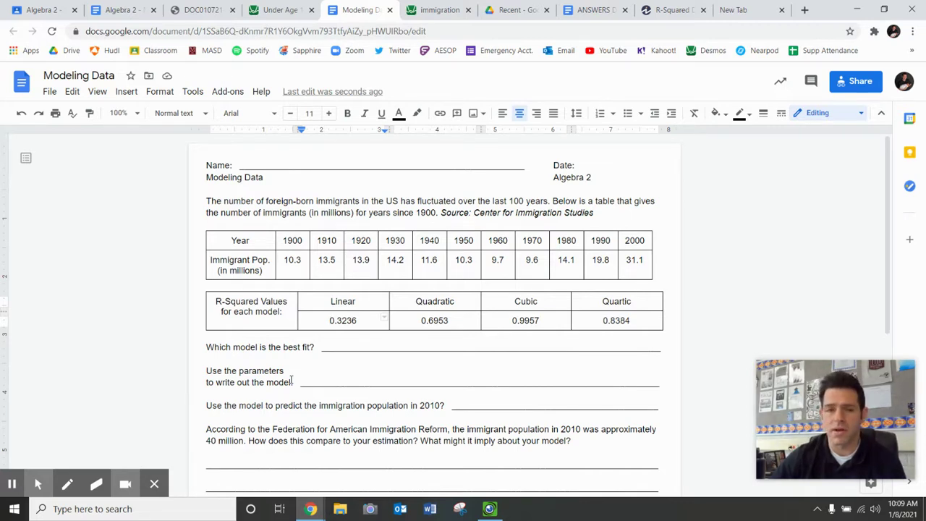
Make the Cubic heading and its R-squared value bold in the worksheet's model table
drag(533, 303, 542, 322)
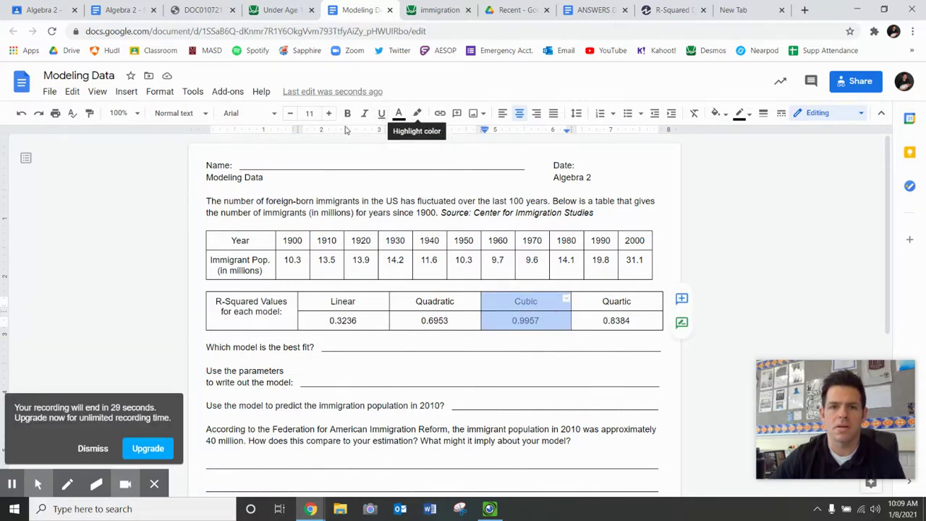
click(348, 114)
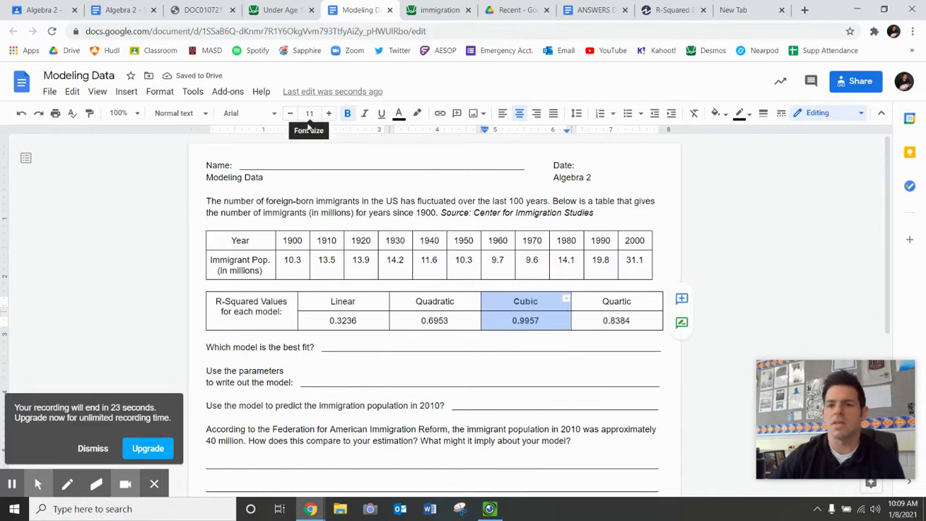
click(86, 452)
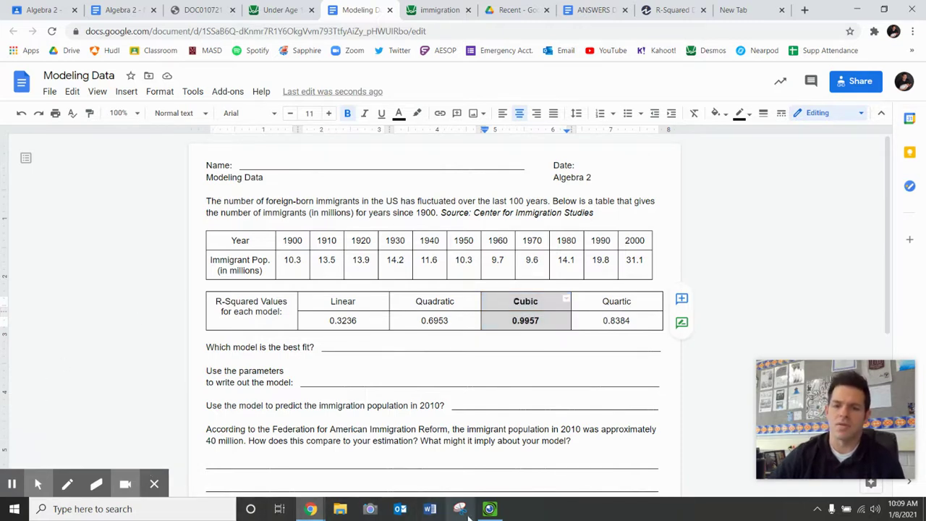
click(321, 514)
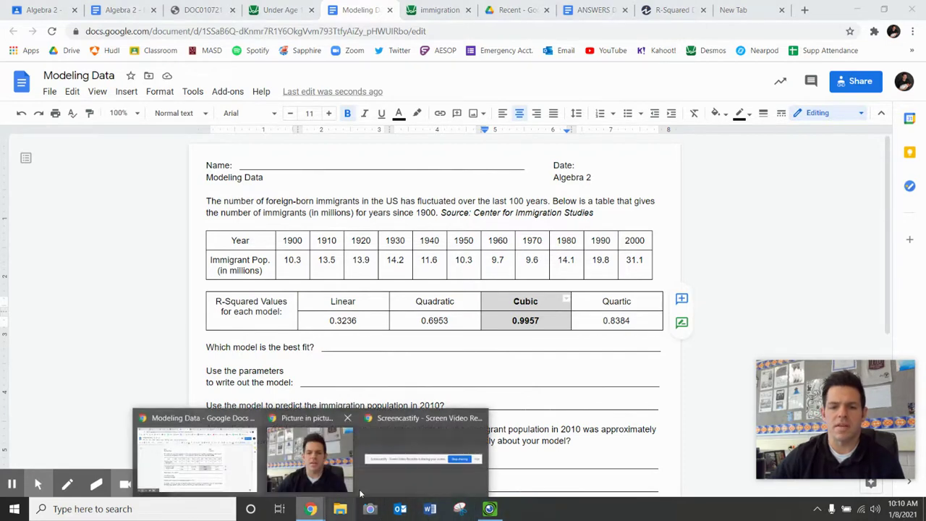